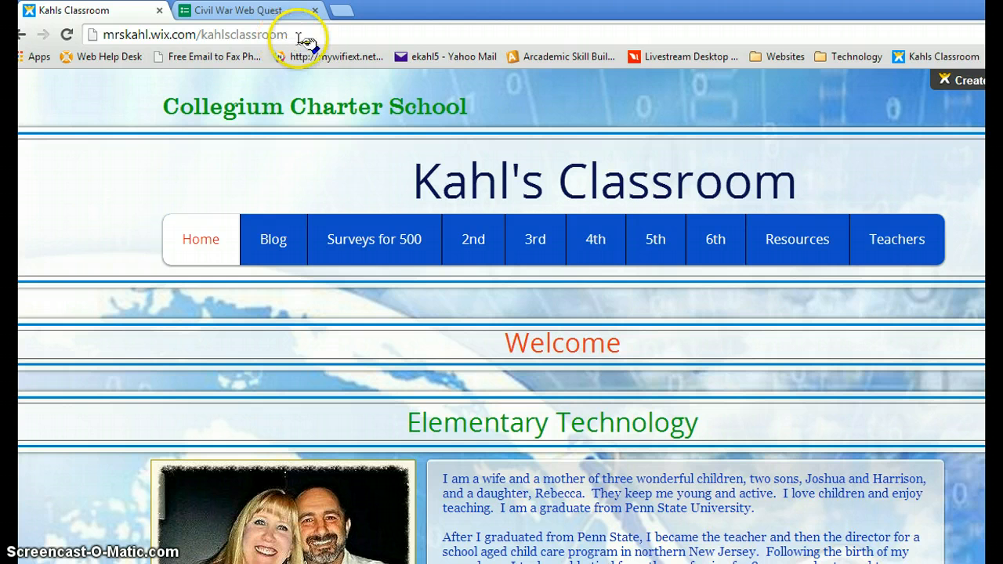
# Go to the Civil War Web Quest form and open the History.com link given in its directions.
pyautogui.moveTo(655, 243)
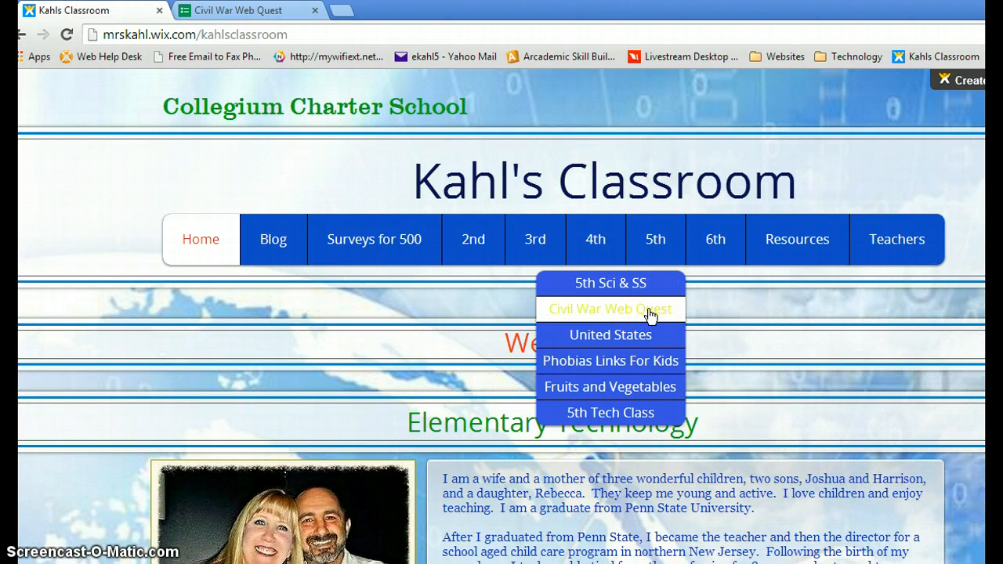
pyautogui.click(273, 11)
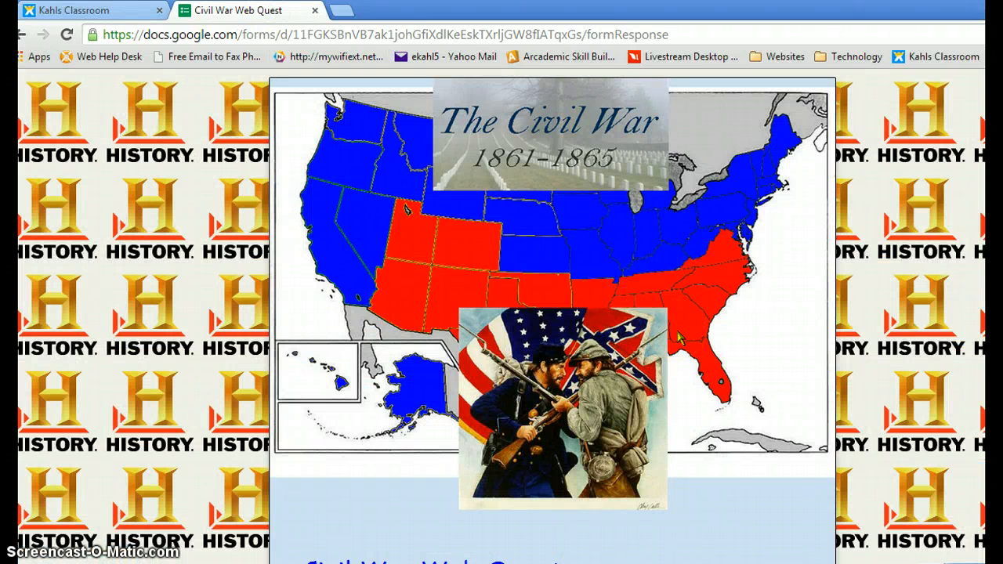
pyautogui.scroll(-6, 678, 336)
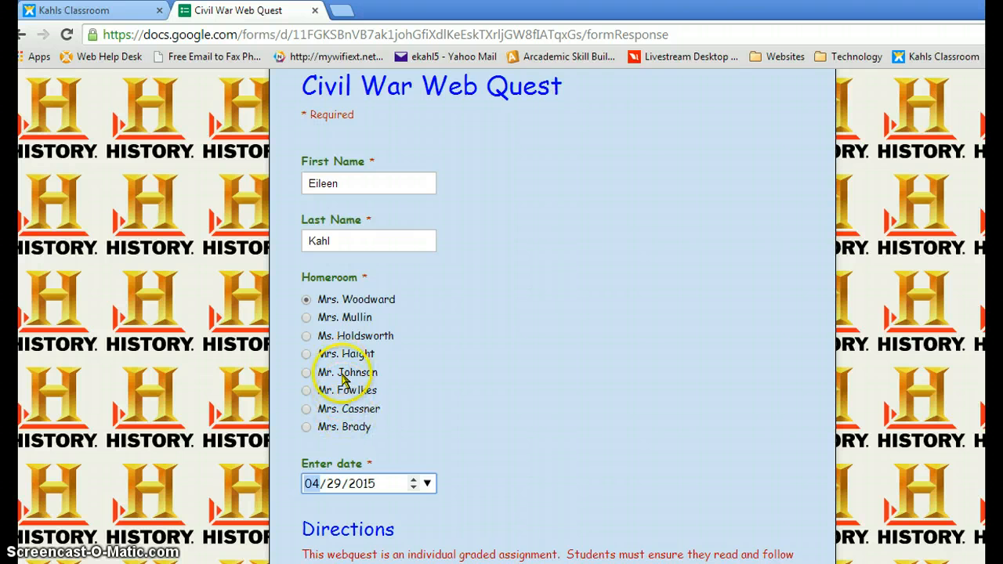
pyautogui.scroll(-3, 572, 443)
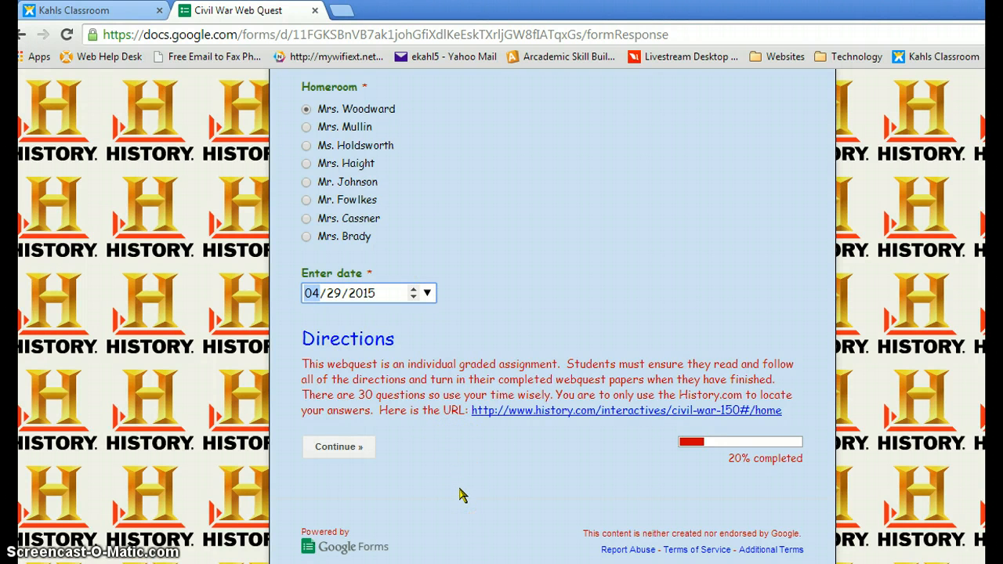
pyautogui.click(559, 413)
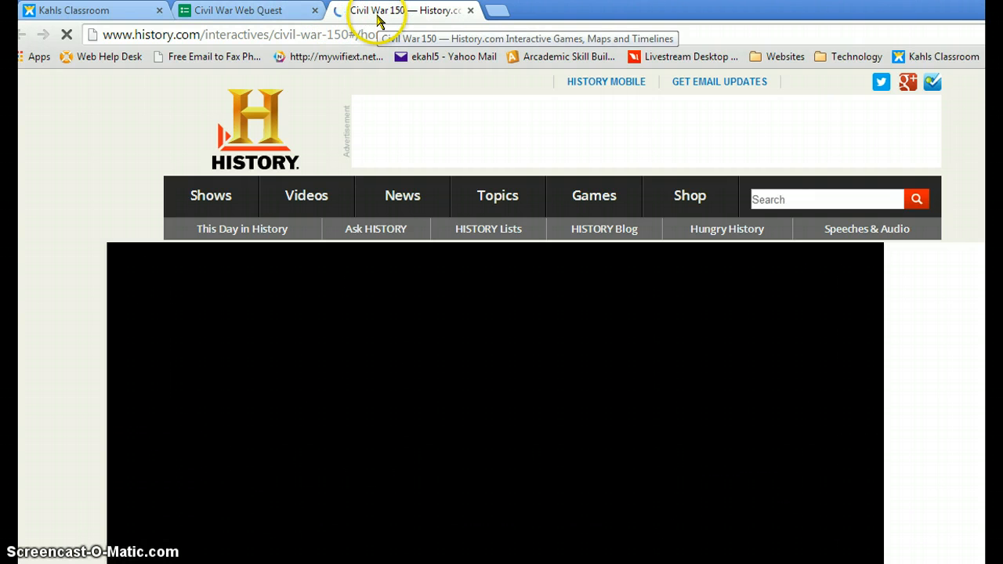
# Return to the web quest form, continue to Part 1 and look through questions 1-10.
pyautogui.click(263, 13)
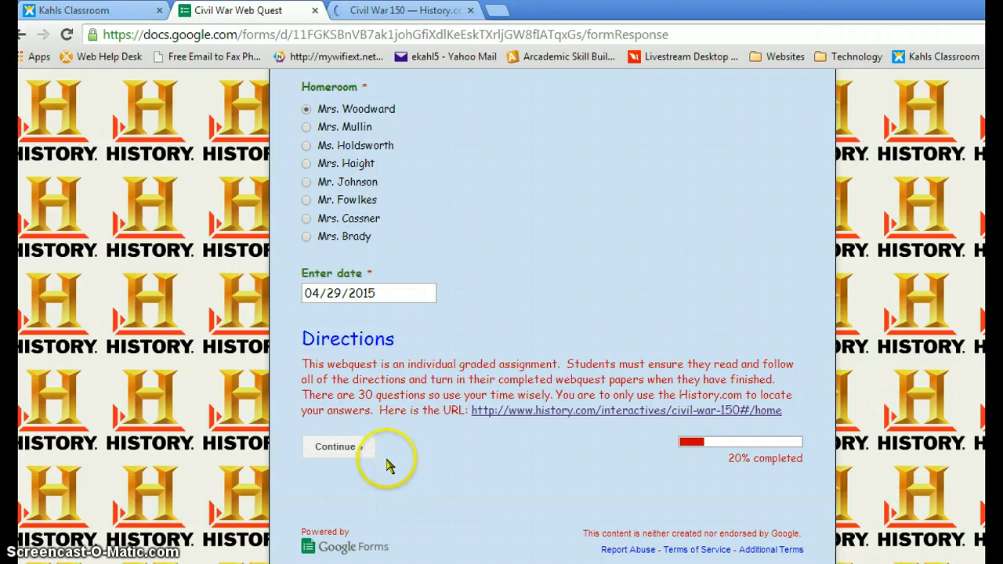
pyautogui.click(354, 456)
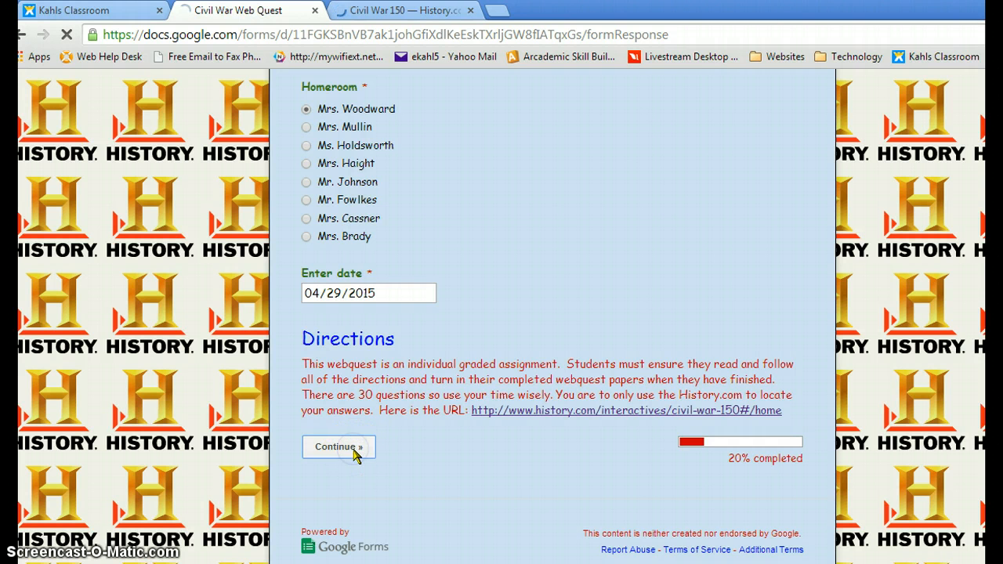
pyautogui.scroll(-3, 570, 364)
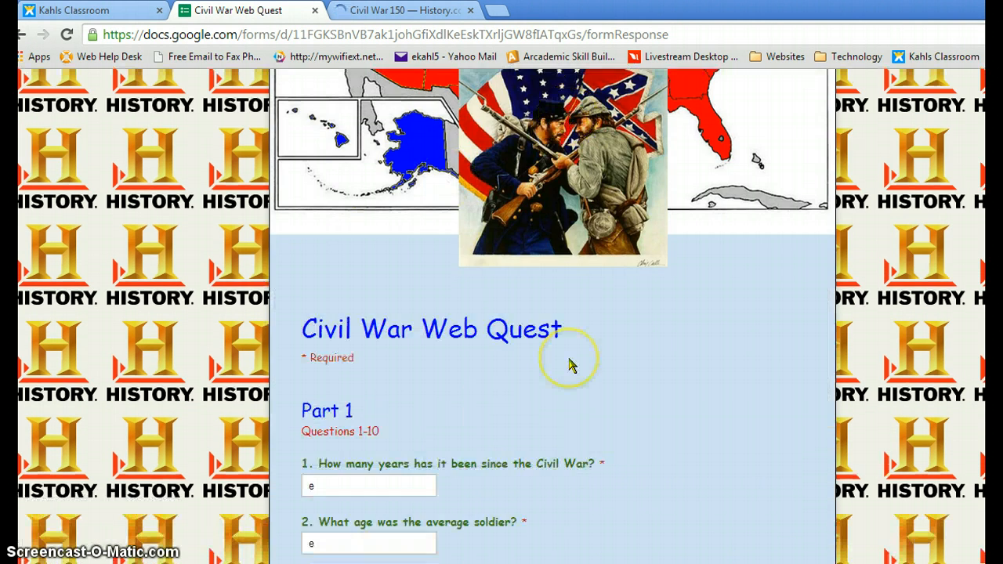
pyautogui.scroll(-3, 570, 364)
pyautogui.scroll(-3, 570, 364)
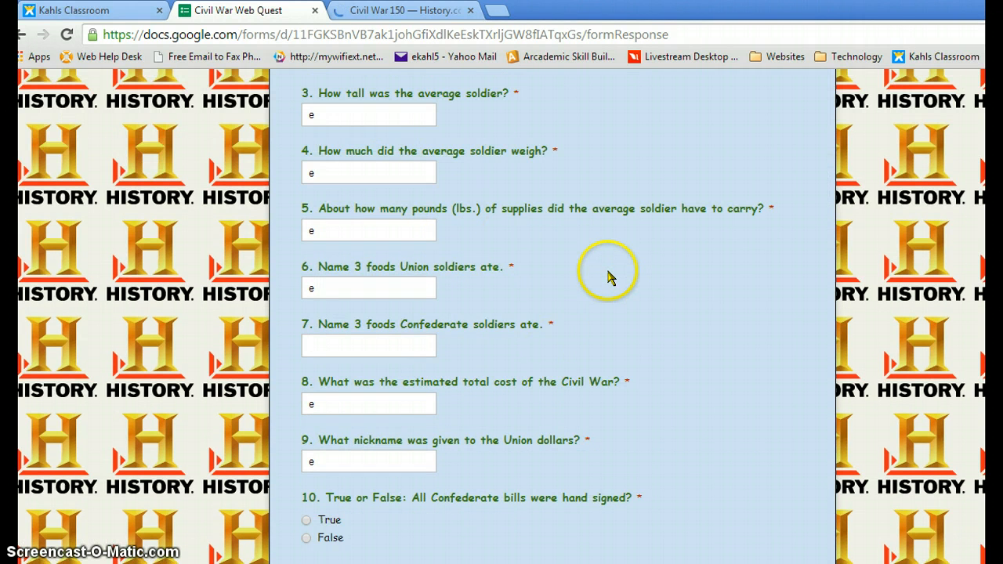
pyautogui.scroll(3, 609, 271)
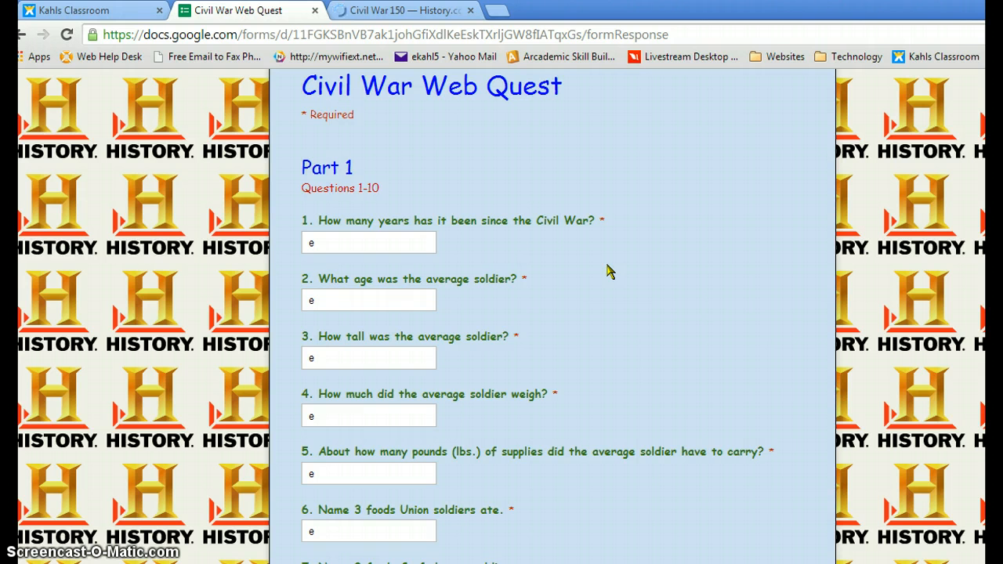
# Look over the Civil War 150 page on History.com, from the topic circles down to the Most Popular Topics section.
pyautogui.click(404, 10)
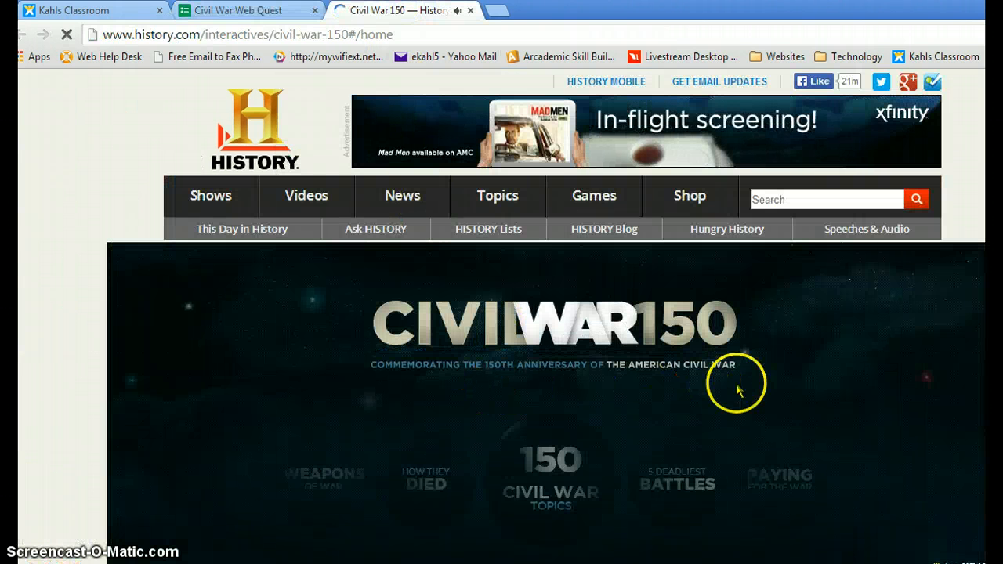
pyautogui.scroll(-3, 738, 389)
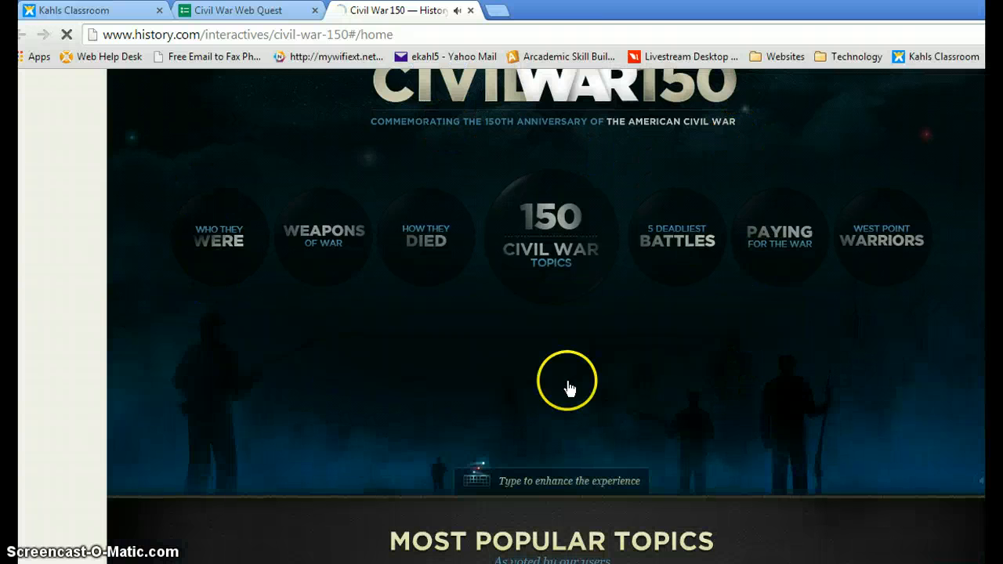
pyautogui.scroll(3, 796, 412)
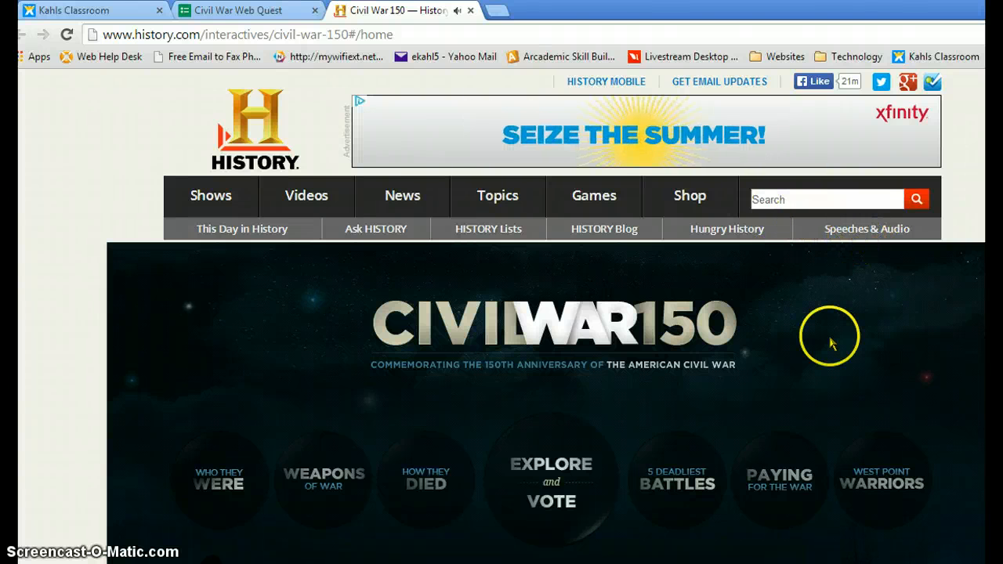
pyautogui.scroll(-3, 822, 341)
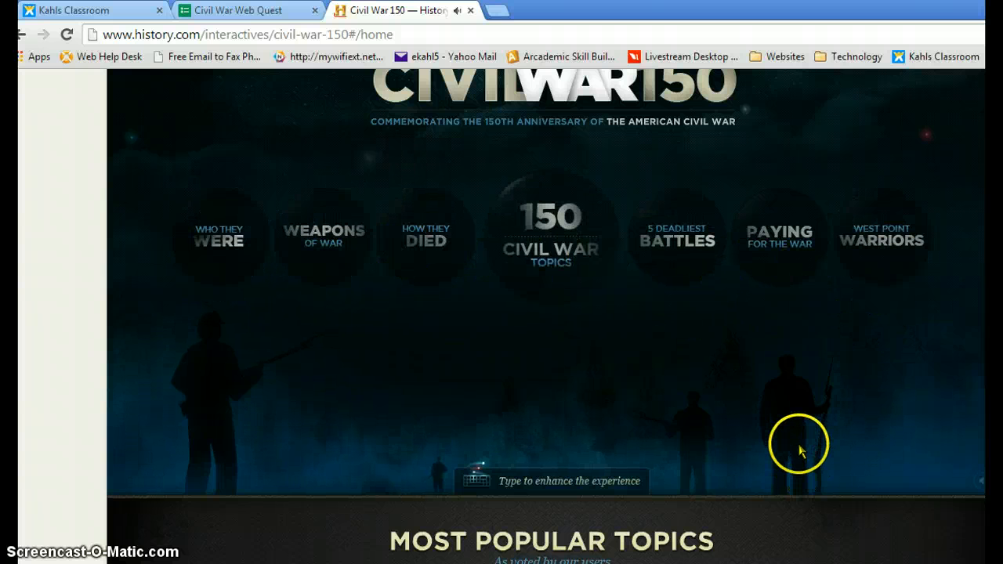
pyautogui.scroll(-3, 797, 449)
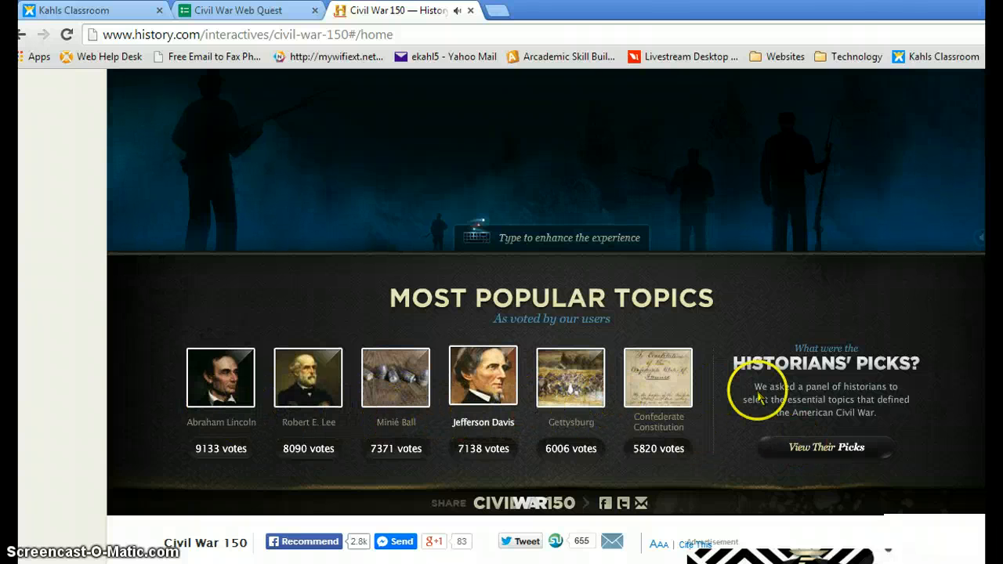
pyautogui.scroll(3, 754, 389)
pyautogui.scroll(3, 755, 388)
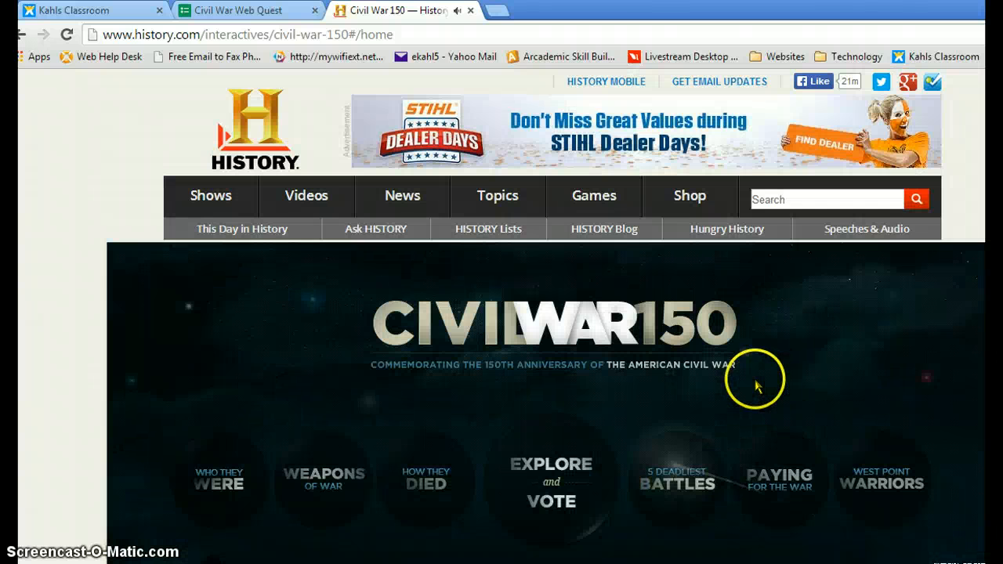
pyautogui.scroll(-3, 752, 381)
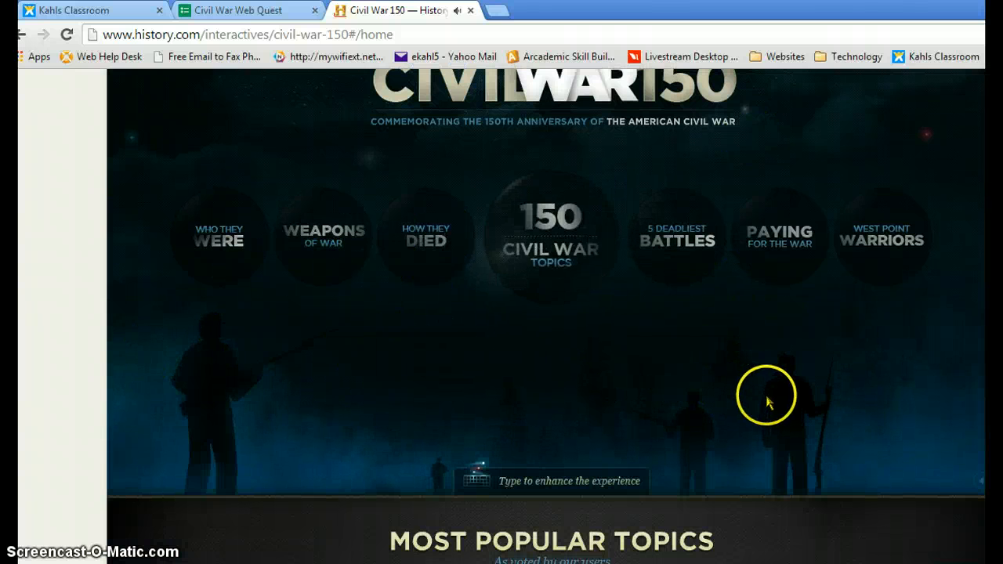
pyautogui.scroll(3, 764, 396)
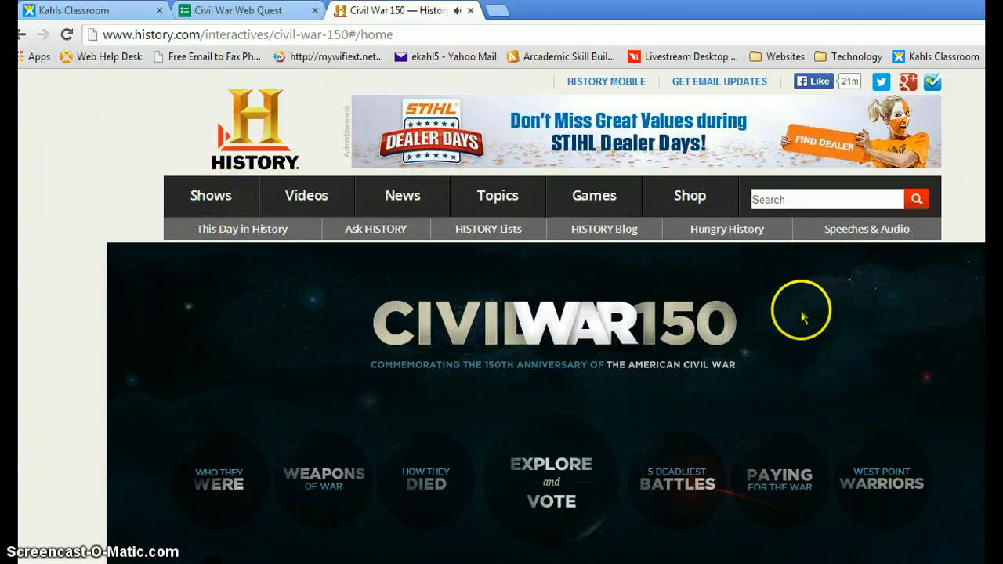
pyautogui.scroll(-6, 799, 311)
pyautogui.scroll(3, 795, 309)
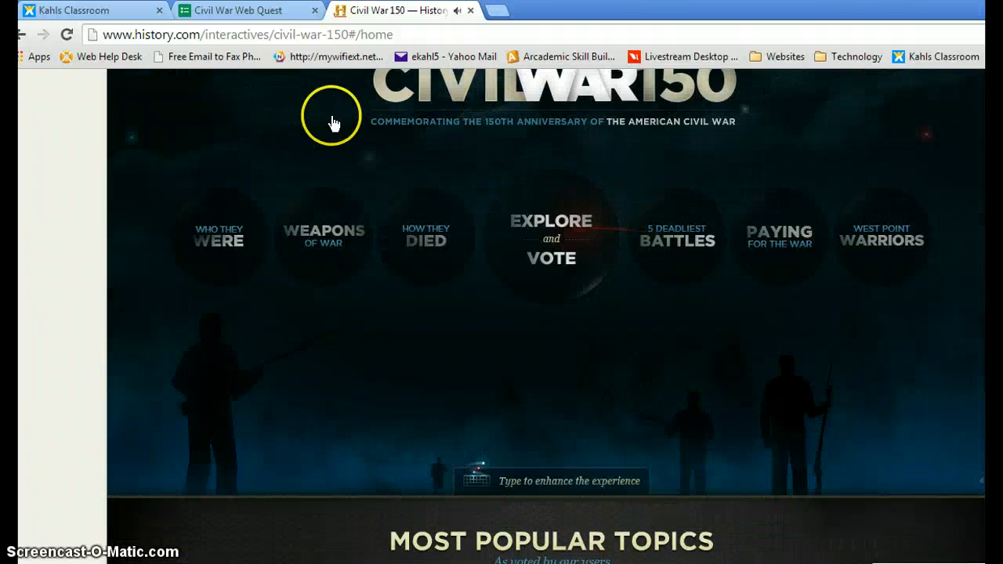
pyautogui.scroll(-3, 738, 421)
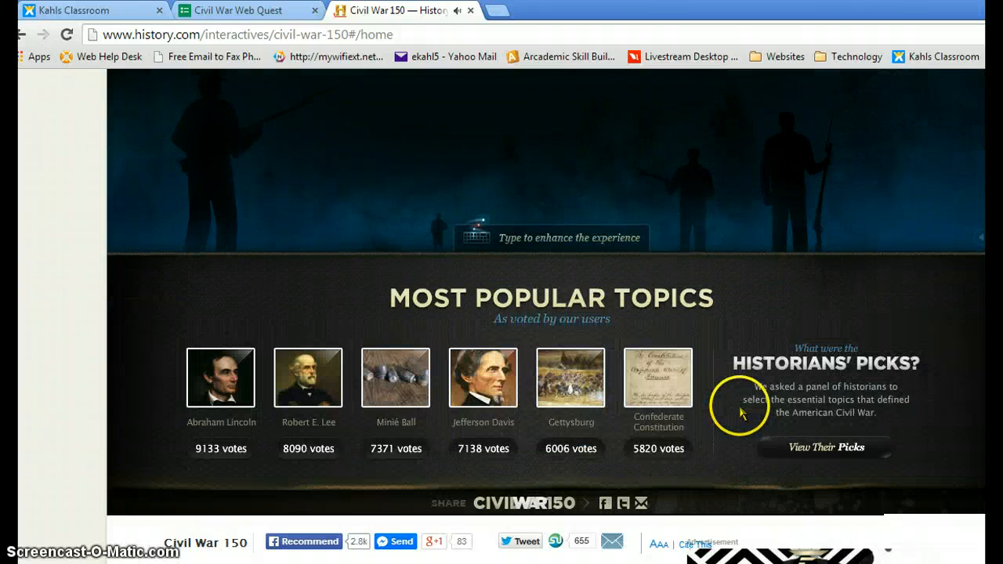
pyautogui.scroll(3, 732, 392)
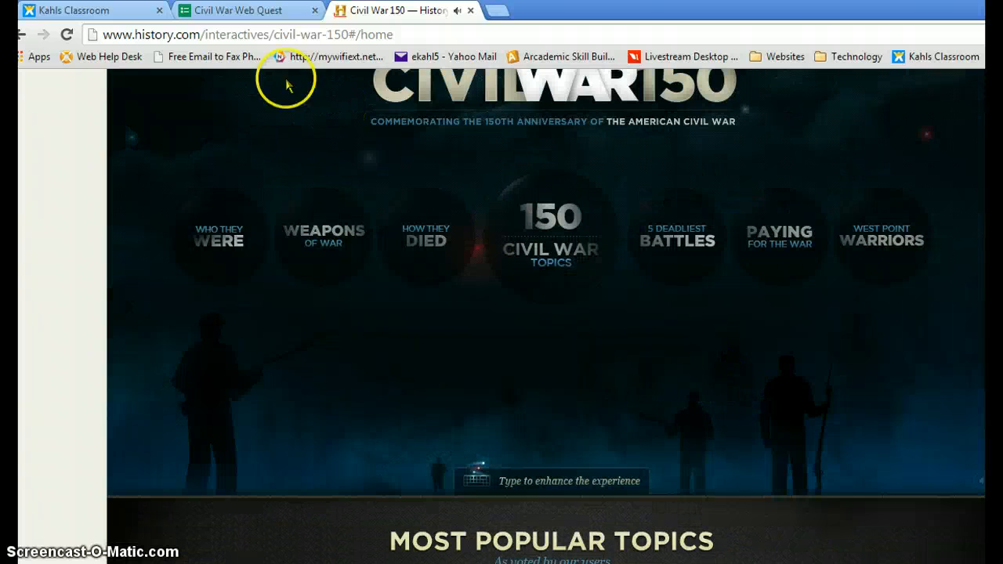
# Go back to the web quest form and answer question 10 about hand-signed Confederate bills with False.
pyautogui.click(265, 13)
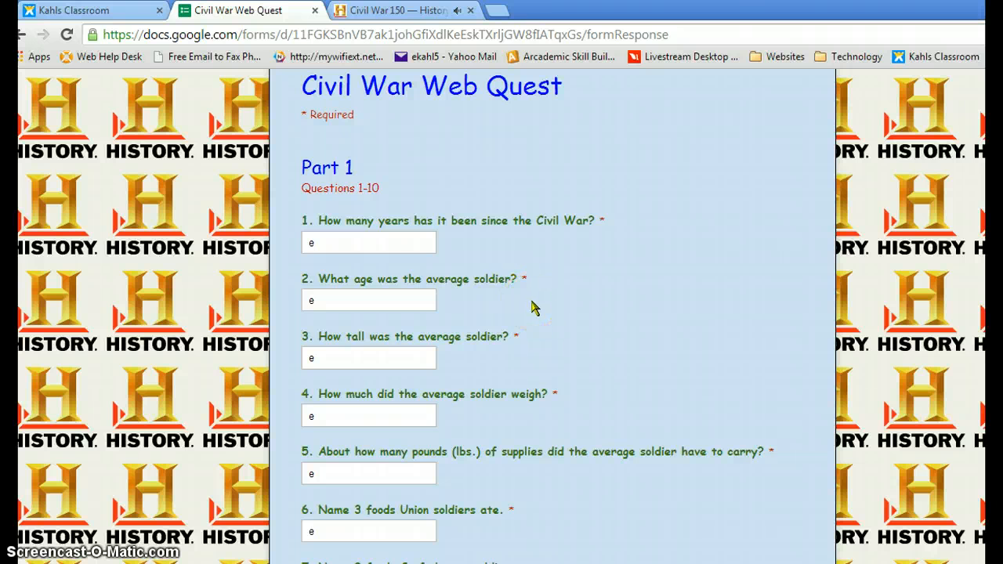
pyautogui.scroll(-3, 532, 307)
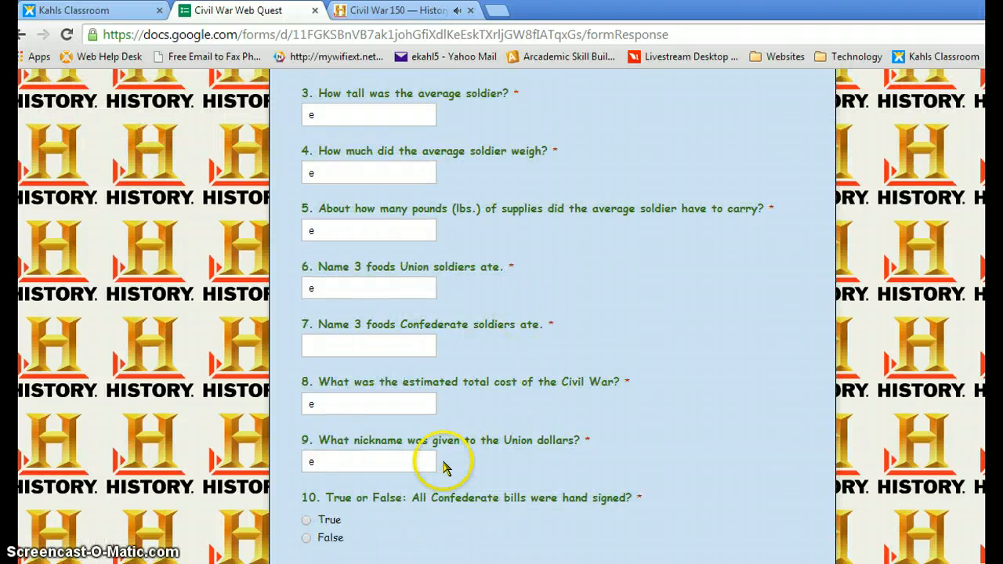
pyautogui.click(305, 538)
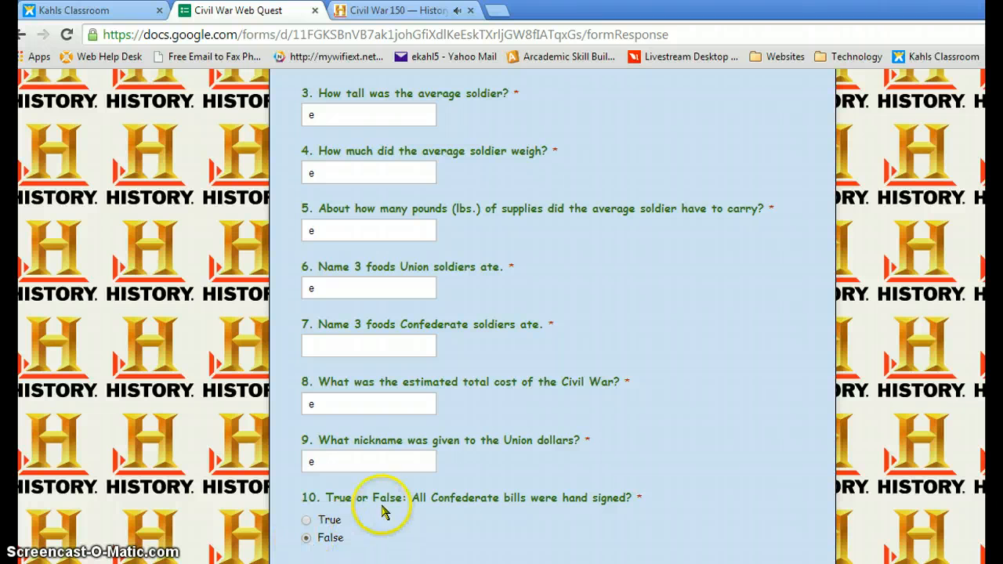
# Clear the answer to question 9 and try to continue past Part 1 with it blank.
pyautogui.click(352, 461)
pyautogui.scroll(-3, 352, 461)
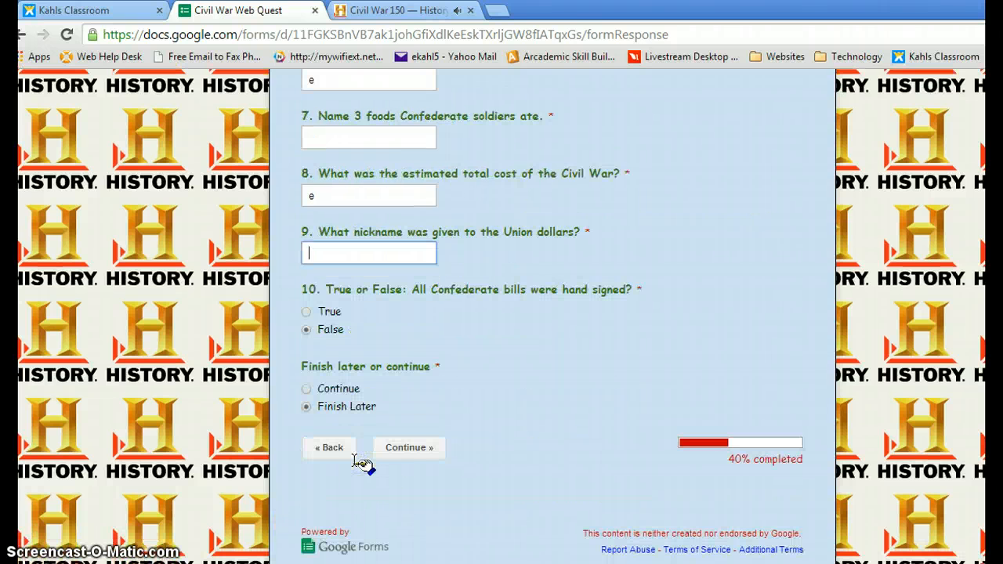
pyautogui.click(407, 450)
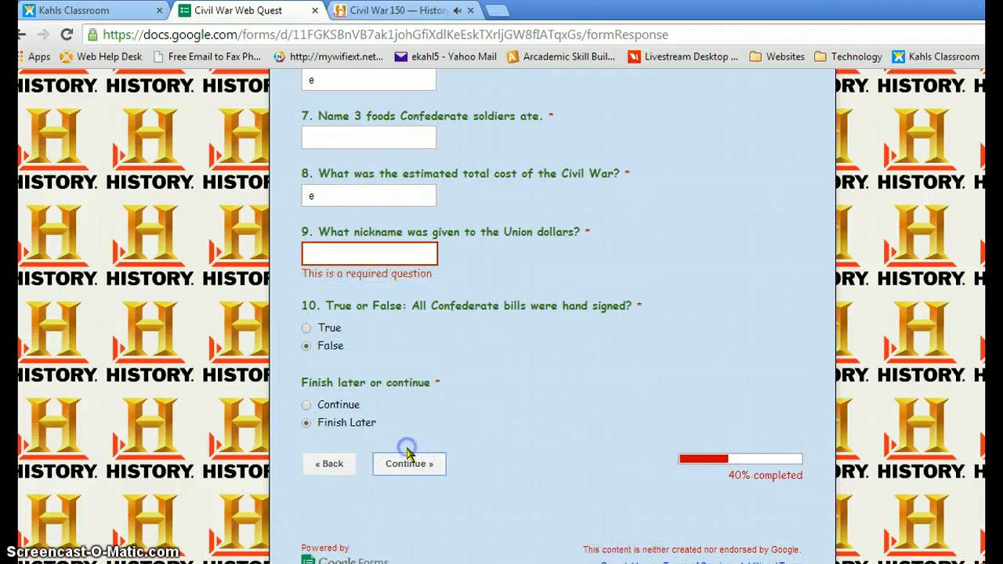
# Answer question 9 about the Union dollars' nickname with "e" and try to continue with Finish Later selected.
pyautogui.click(399, 254)
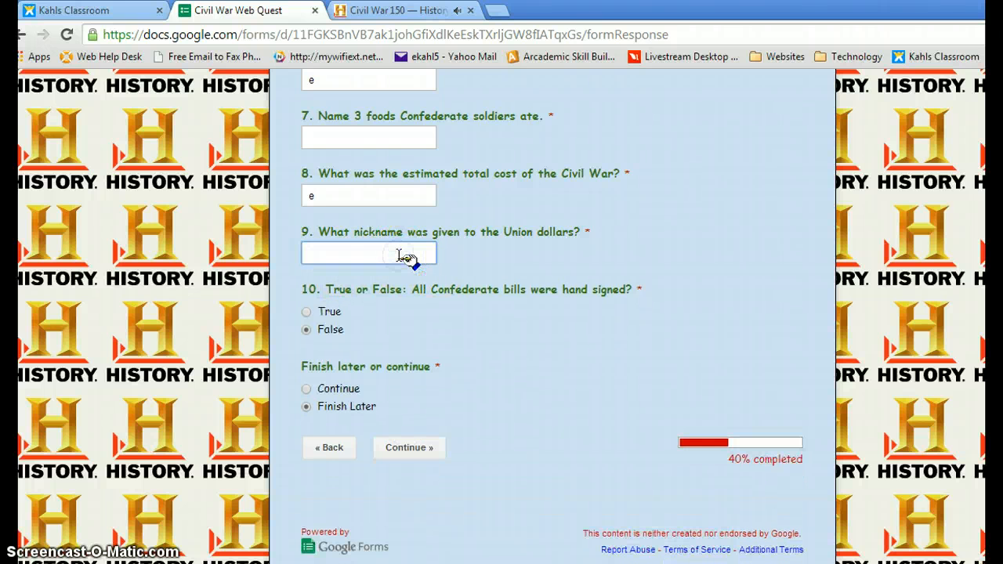
pyautogui.write('e')
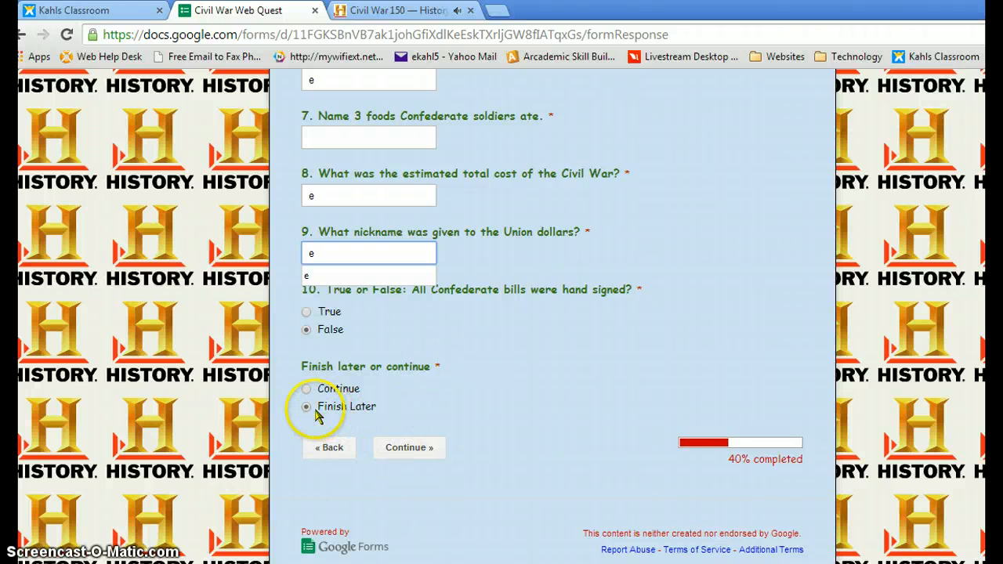
pyautogui.click(397, 451)
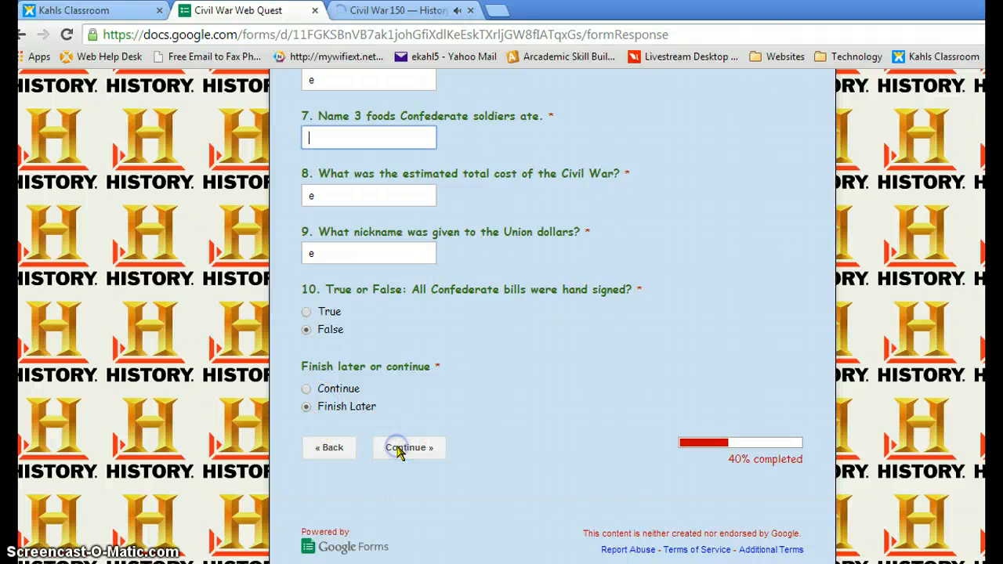
# Proceed to the Submit or Finish Later page and submit the web quest response.
pyautogui.click(479, 423)
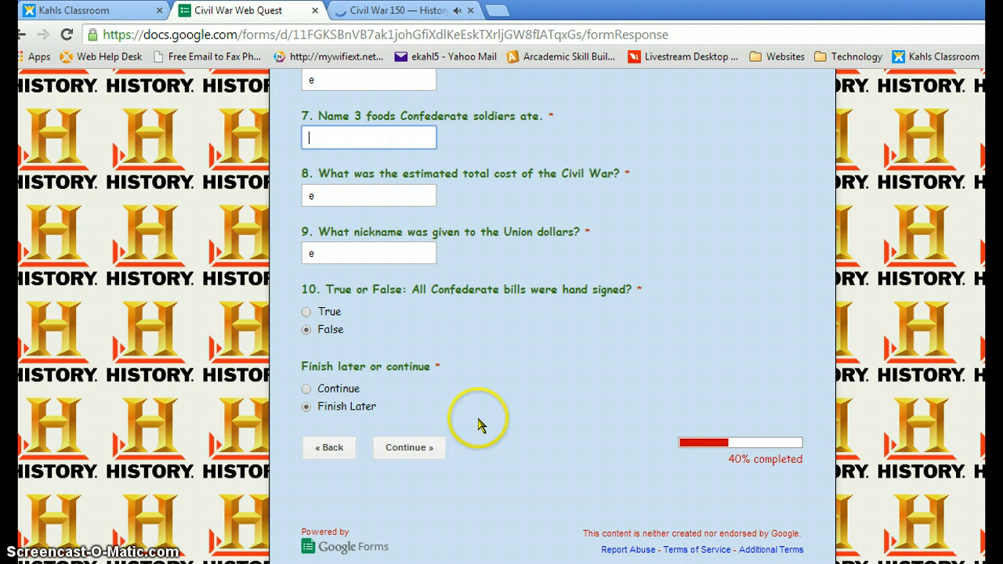
pyautogui.click(102, 527)
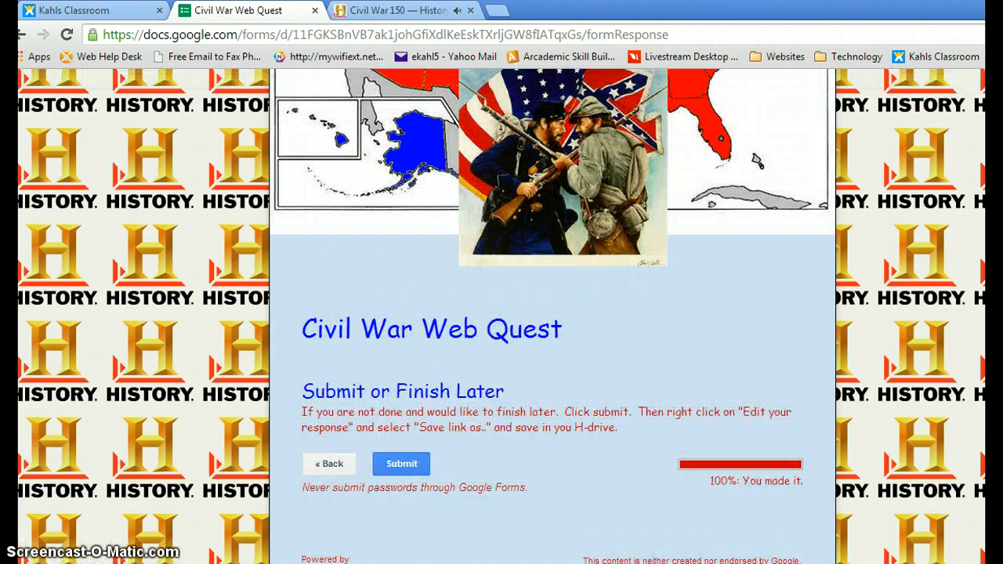
pyautogui.click(750, 372)
pyautogui.click(404, 465)
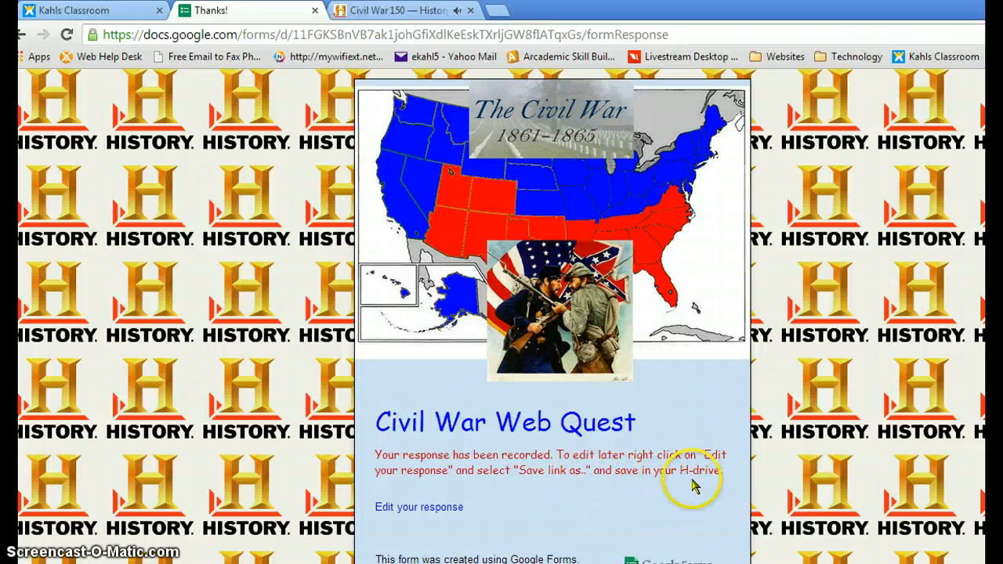
# Save the "Edit your response" link as a Chrome HTML Document named WebquestLink in the 5th folder under Documents.
pyautogui.rightClick(434, 511)
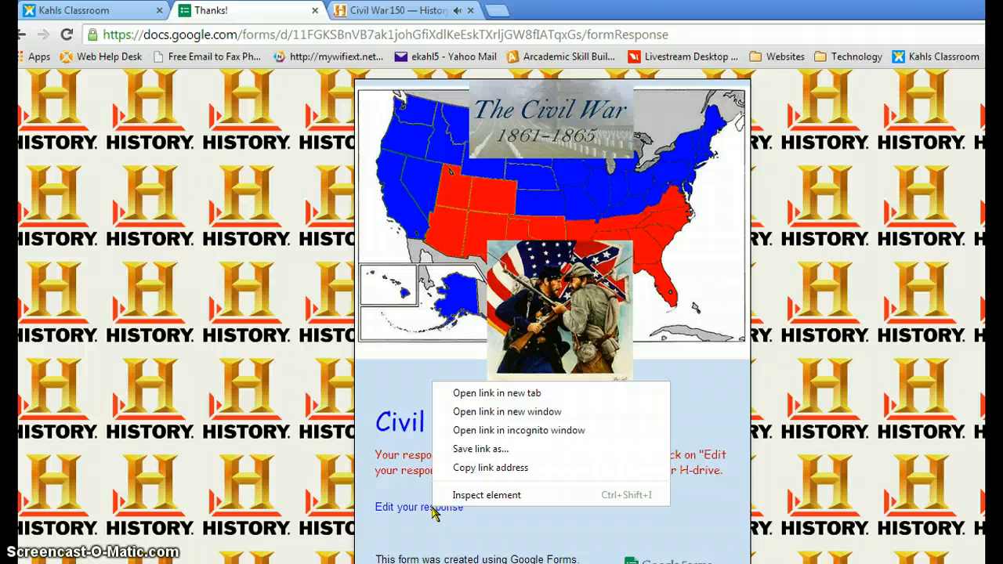
pyautogui.click(479, 448)
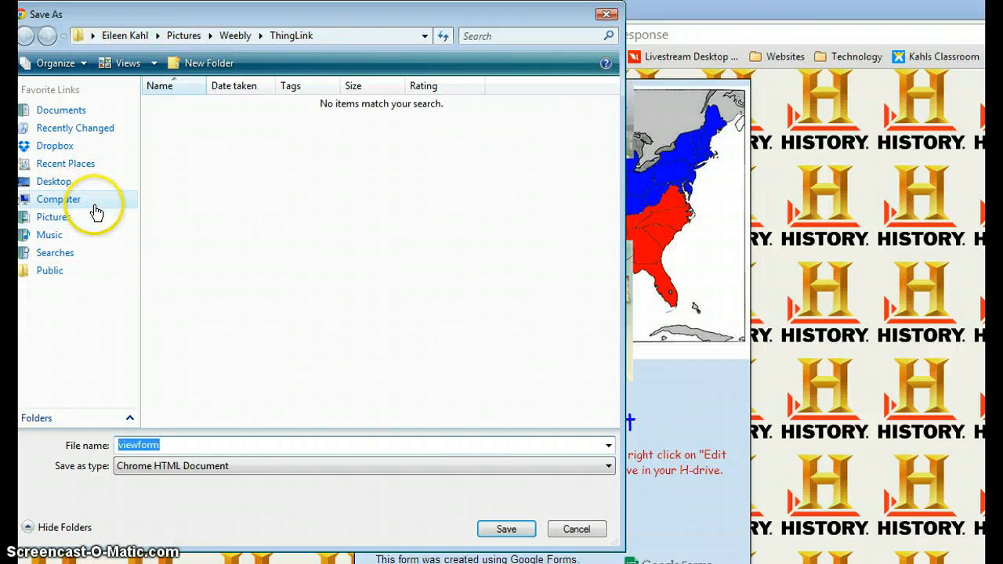
pyautogui.click(81, 112)
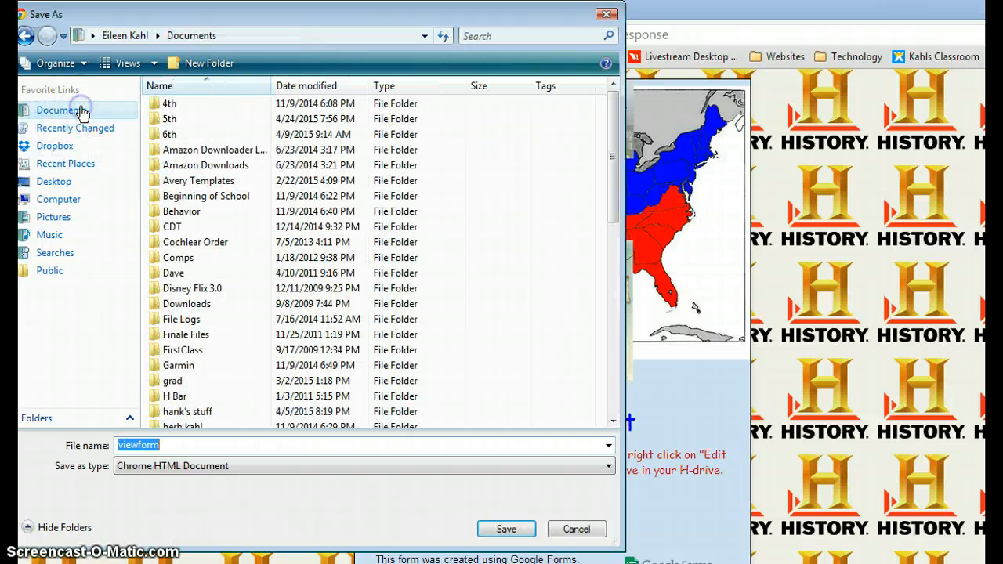
pyautogui.click(191, 124)
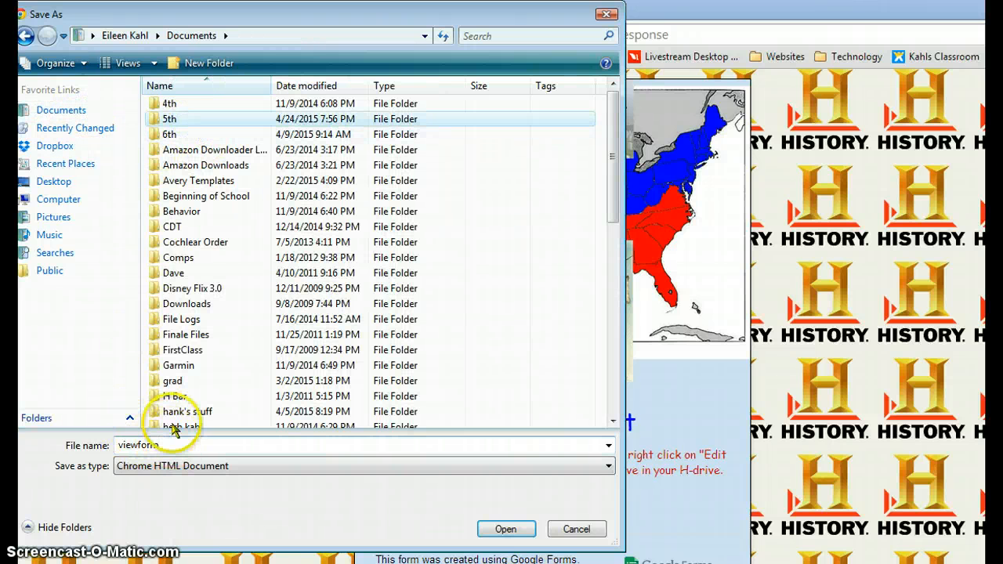
pyautogui.doubleClick(168, 119)
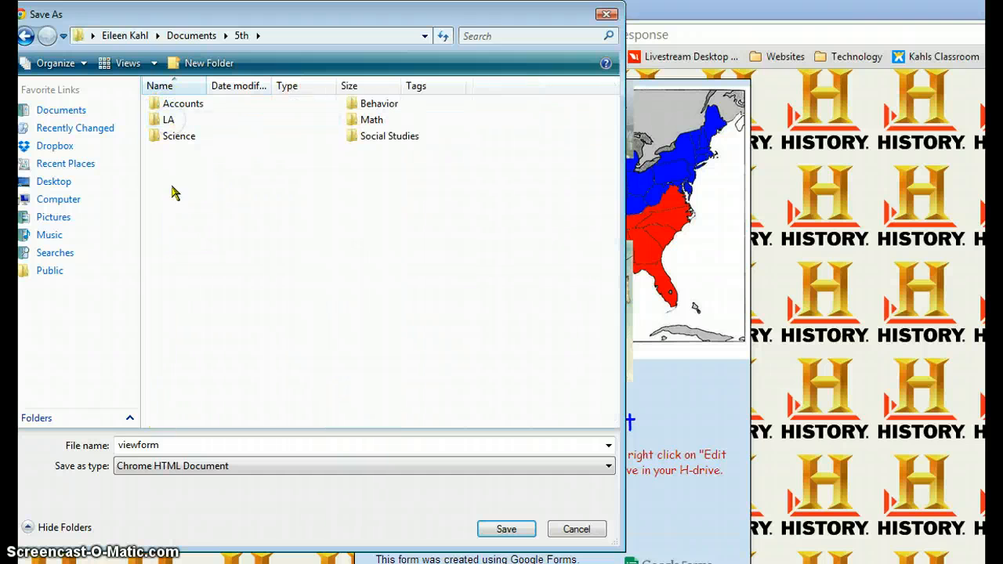
pyautogui.doubleClick(166, 445)
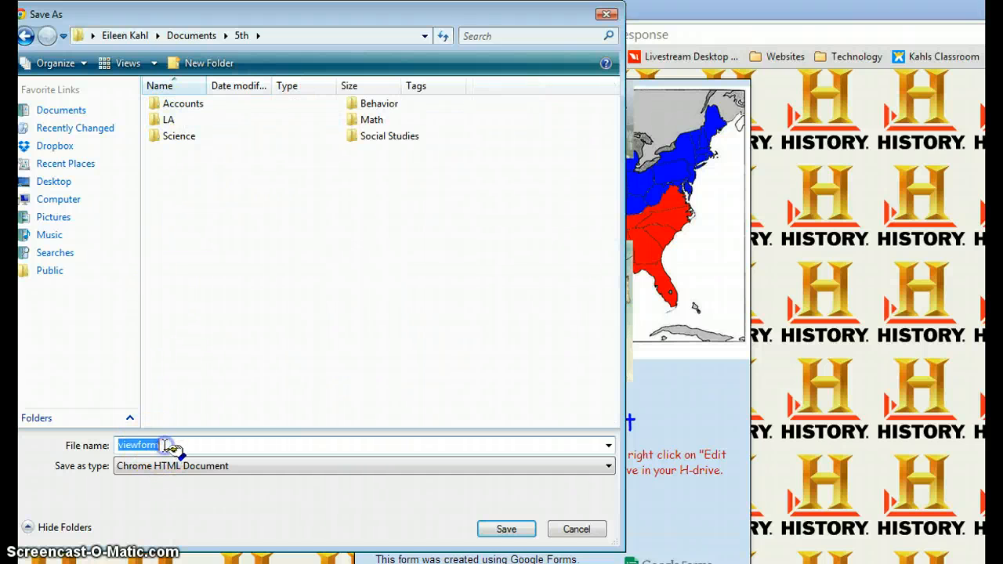
pyautogui.write('WebquestLink')
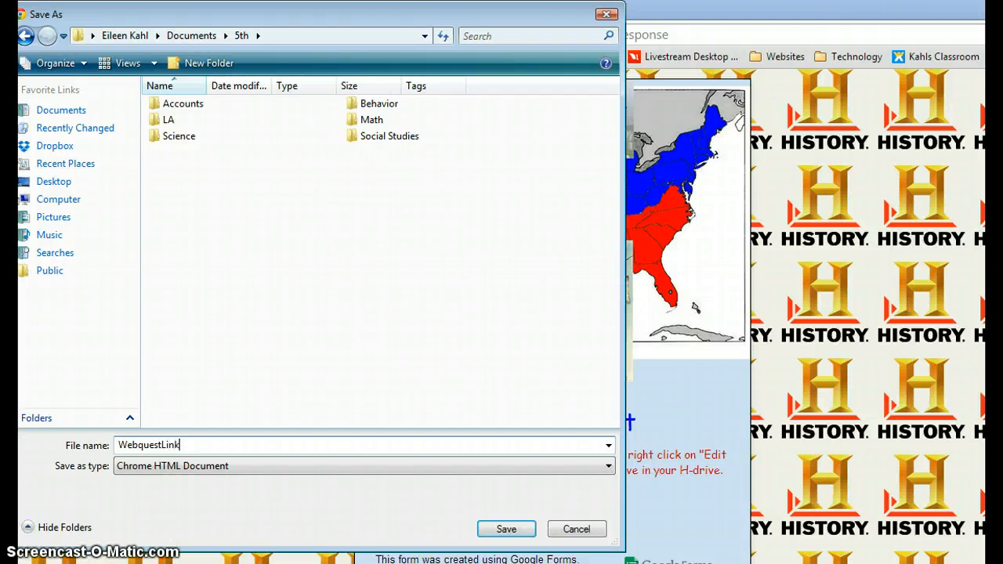
pyautogui.click(508, 529)
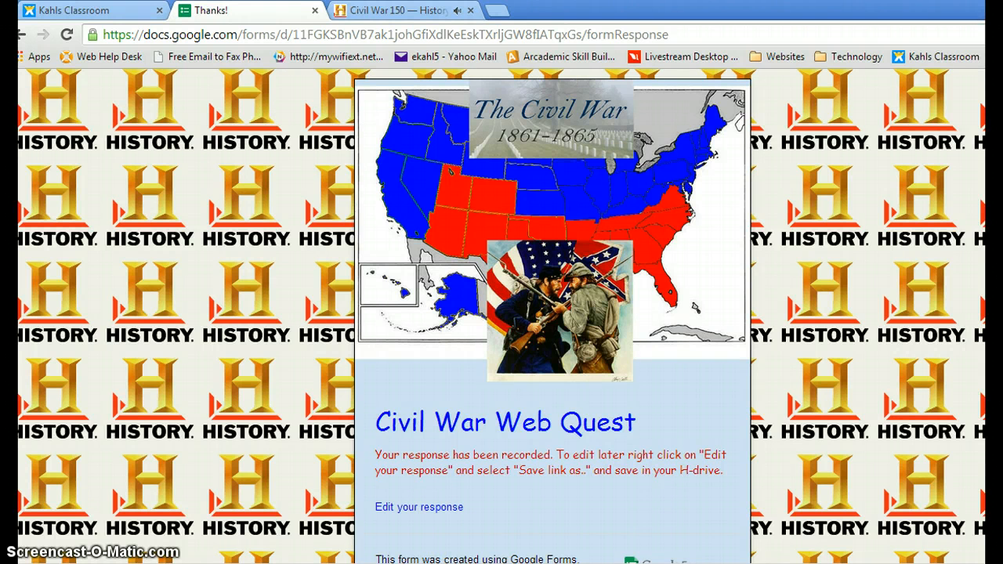
# Switch to Windows Explorer, look in the 5th folder under Documents for the saved WebquestLink file, and return to the browser.
pyautogui.hotkey('alt', 'Tab')
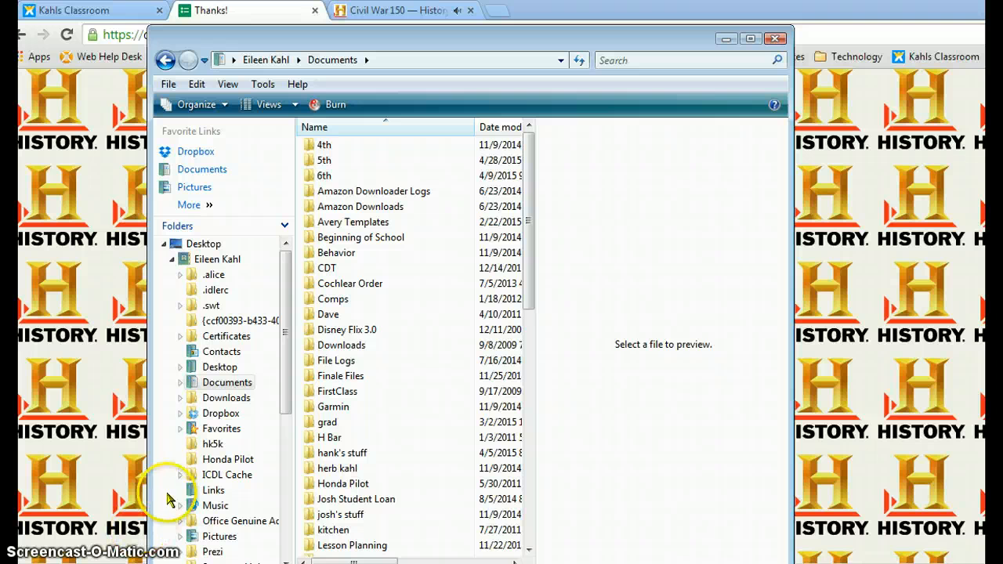
pyautogui.doubleClick(340, 161)
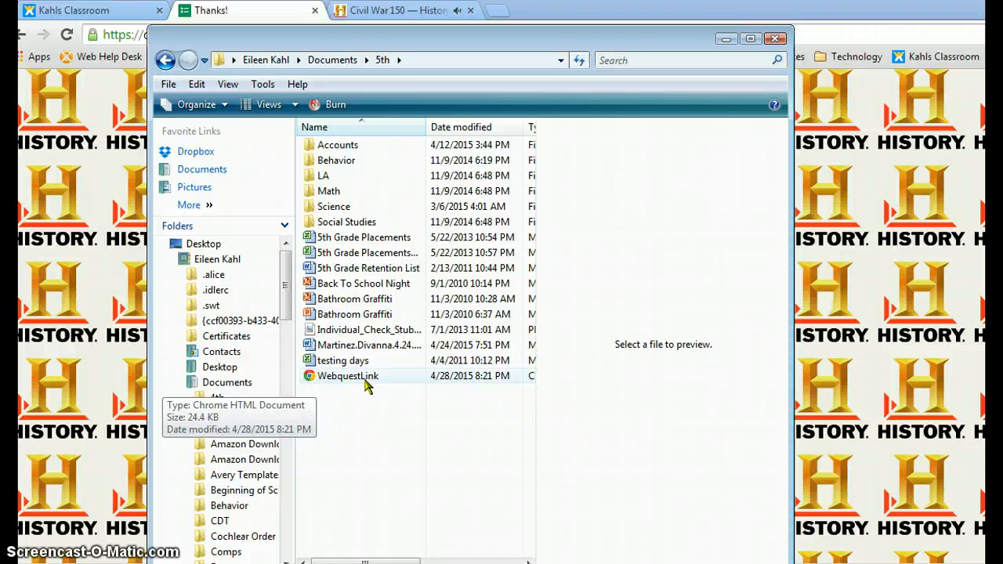
pyautogui.click(117, 532)
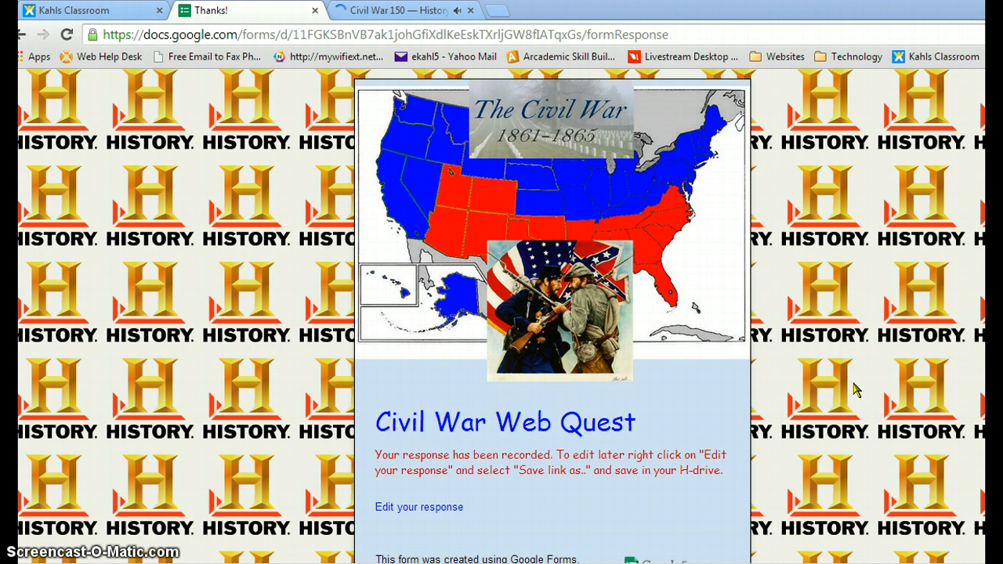
pyautogui.click(846, 392)
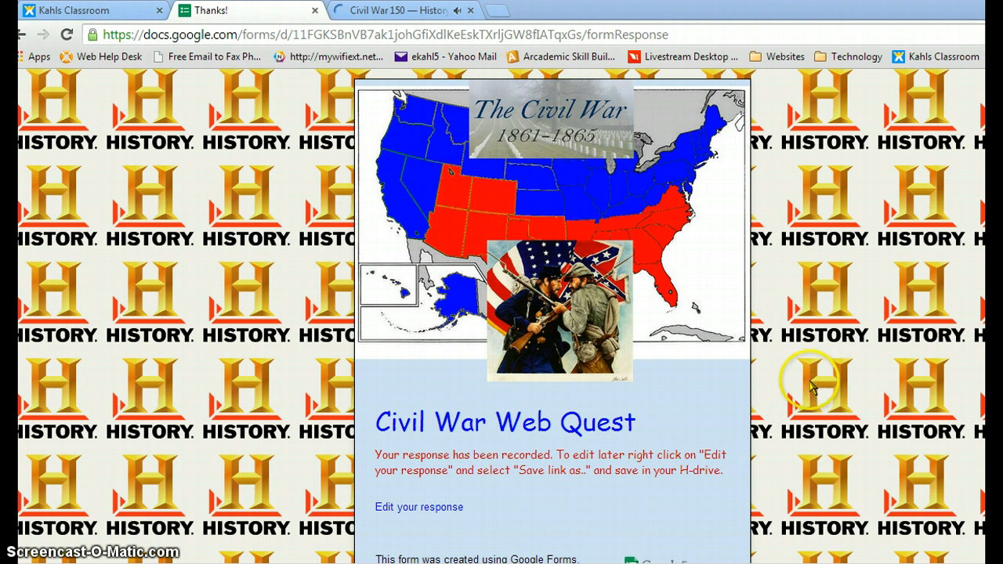
# Open the submitted response for editing in a new tab and review its saved name, homeroom and date entries.
pyautogui.click(445, 510)
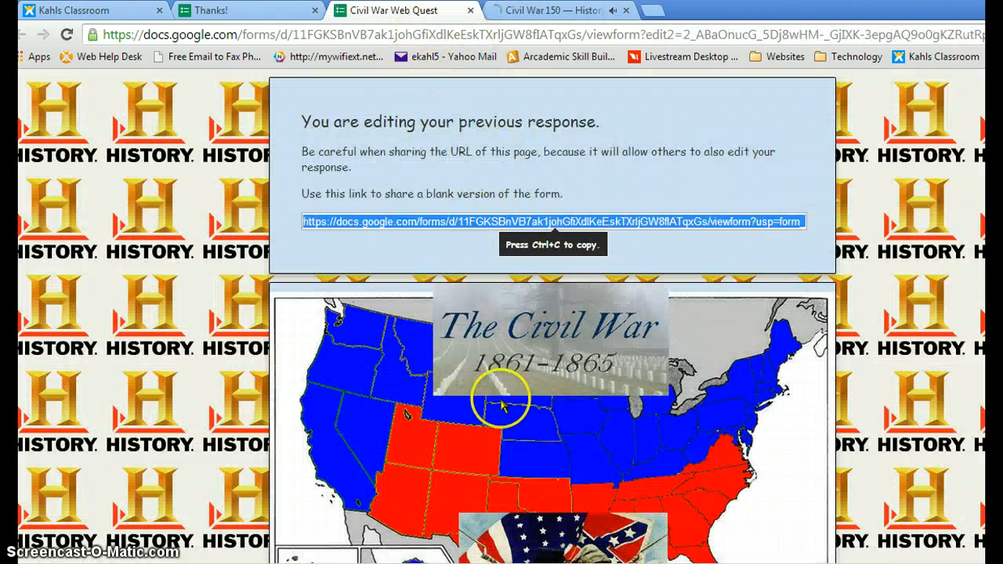
pyautogui.scroll(-3, 650, 421)
pyautogui.scroll(-6, 650, 421)
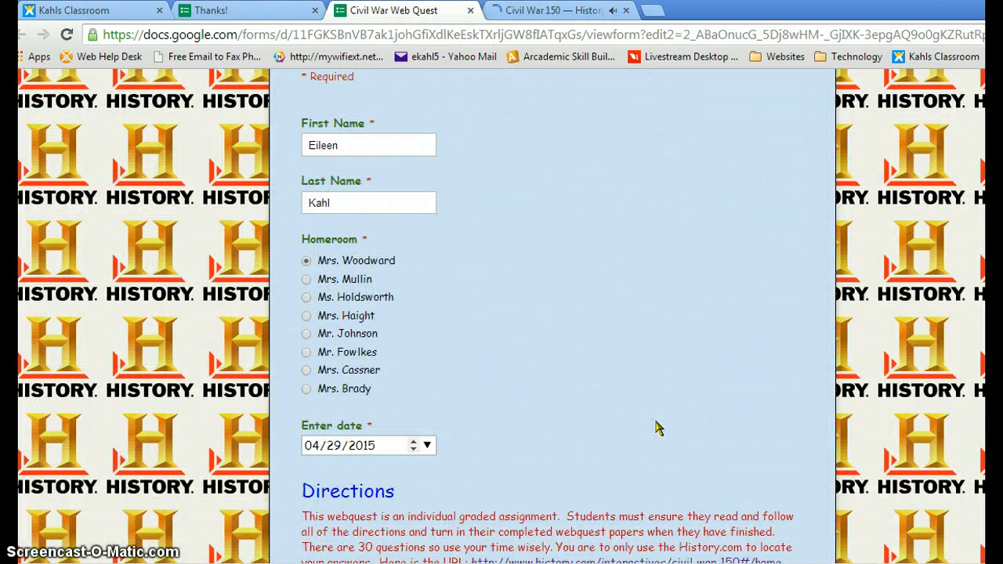
pyautogui.scroll(9, 655, 425)
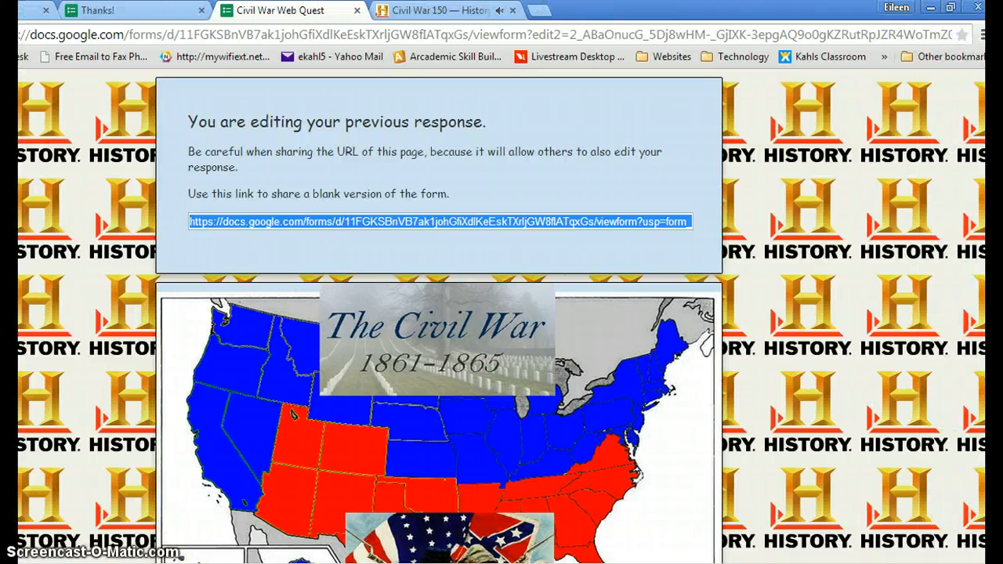
# Bookmark the Civil War Web Quest edit-response page in the browser.
pyautogui.click(956, 37)
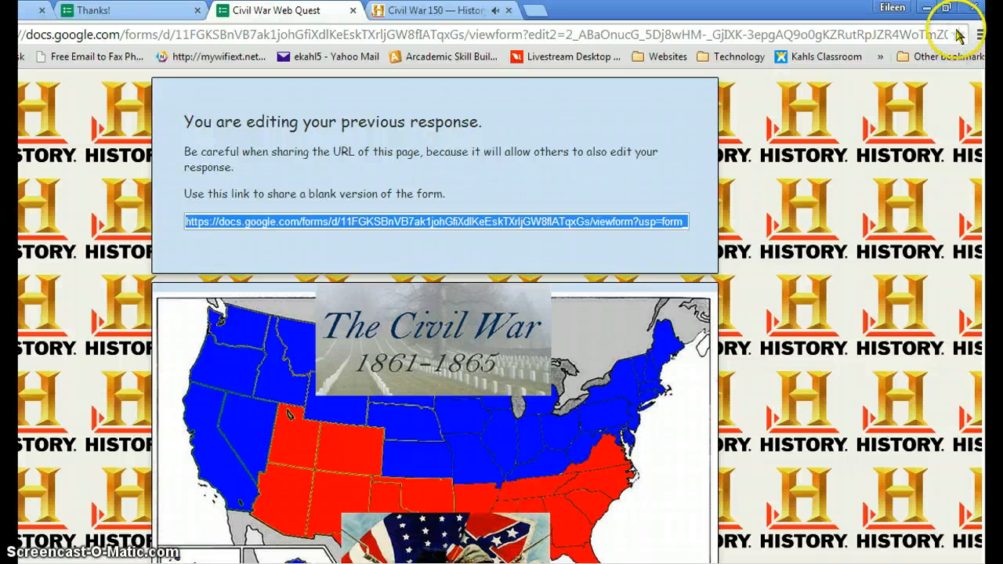
pyautogui.click(960, 37)
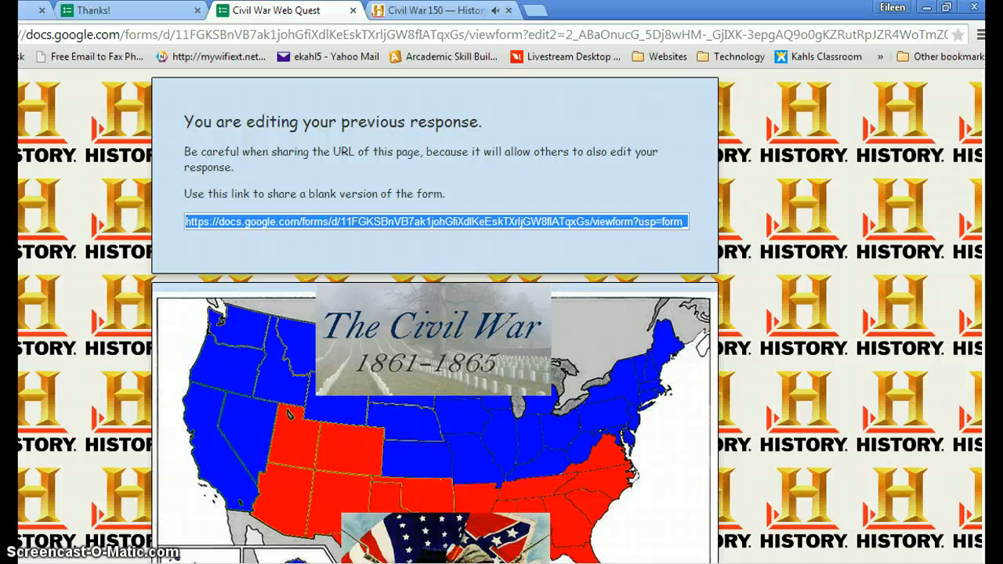
pyautogui.click(957, 35)
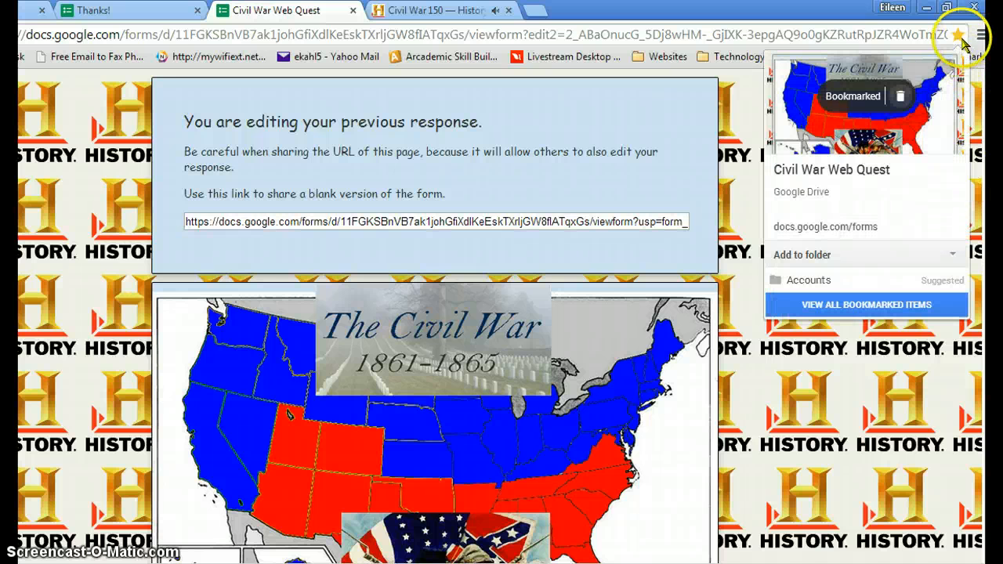